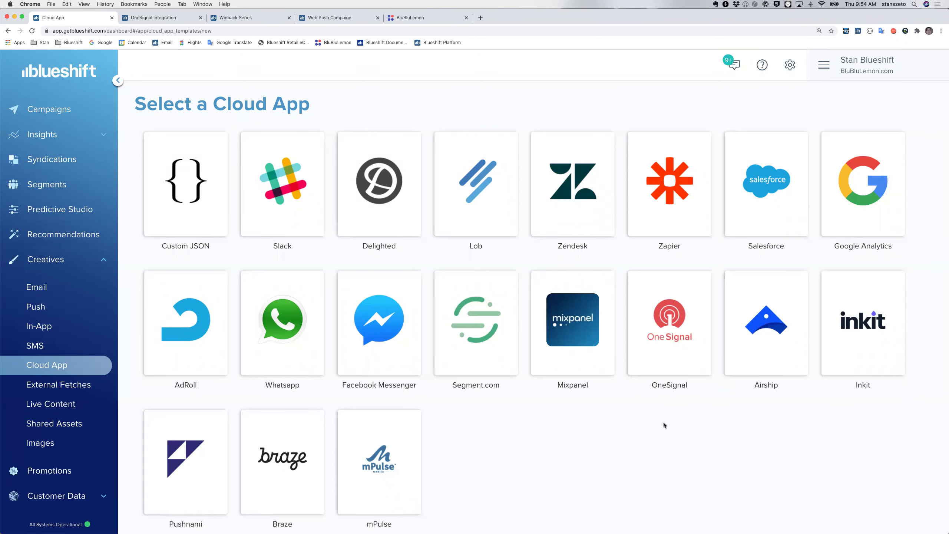
- Inspect the Winback Web Push template's JSON personalised message, then bring up the Winback Reactivation Series
key(ctrl+Tab)
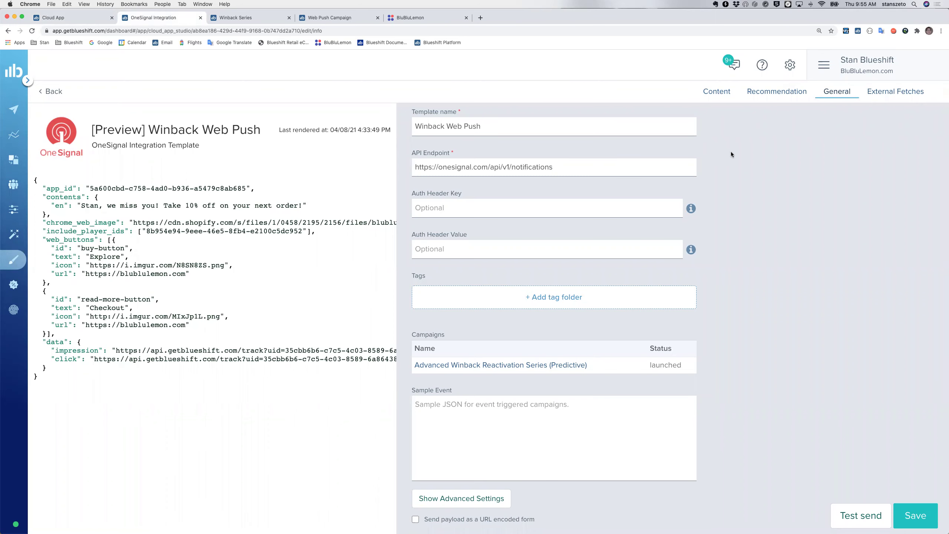
click(715, 92)
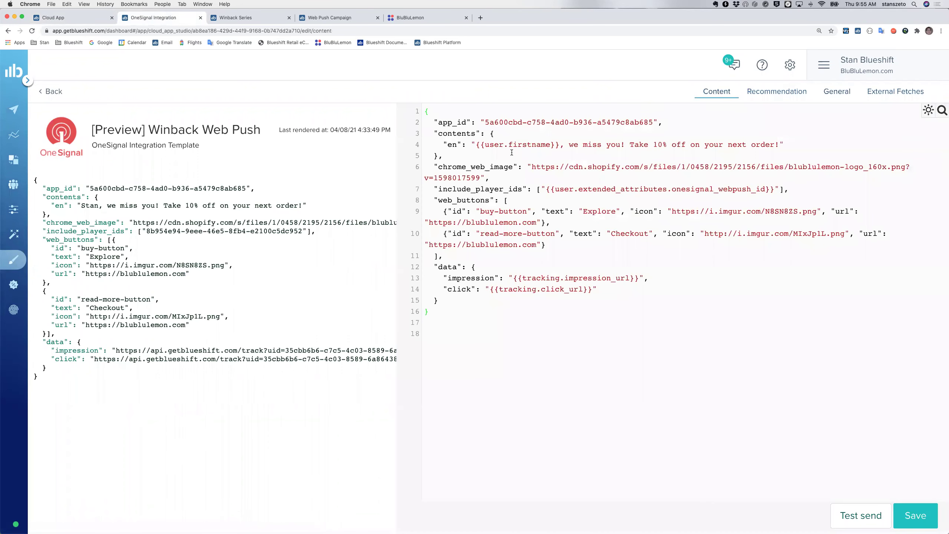
drag(477, 145, 778, 149)
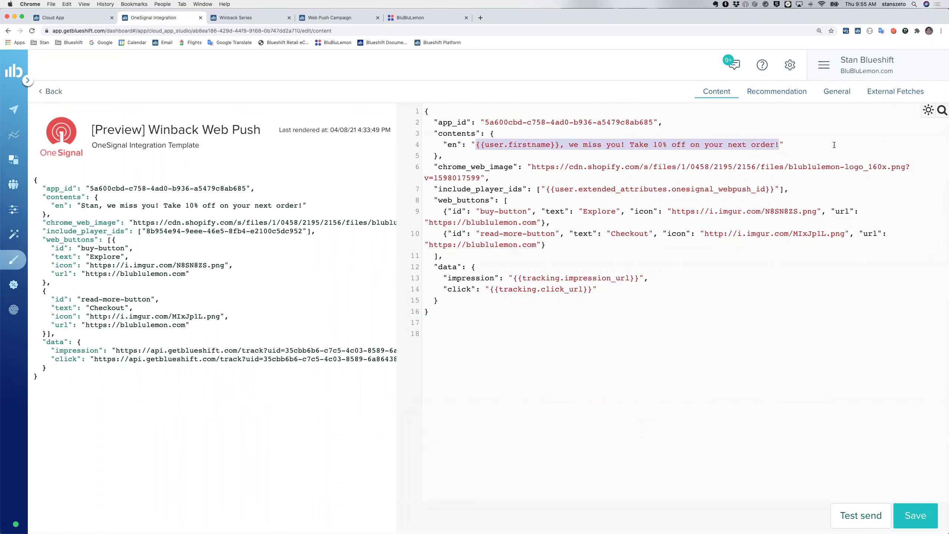
click(702, 341)
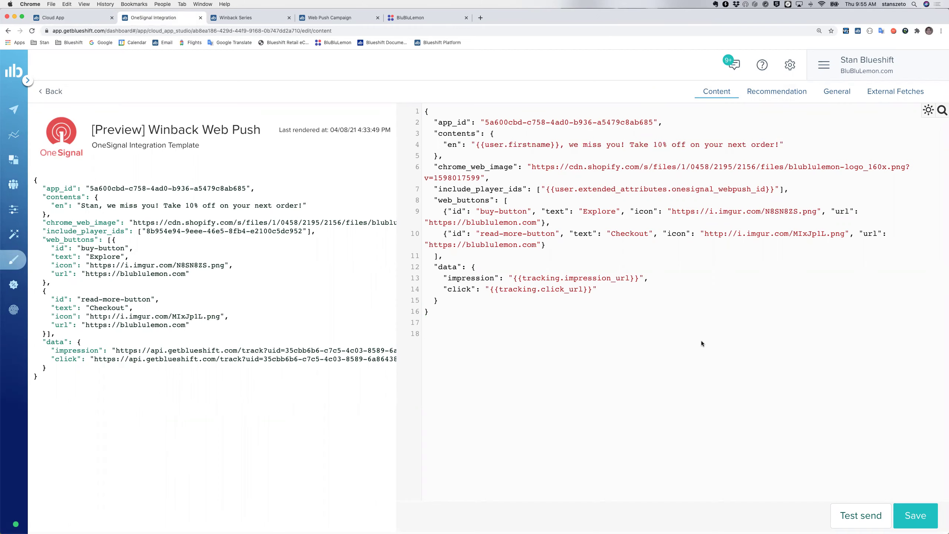
key(ctrl+Tab)
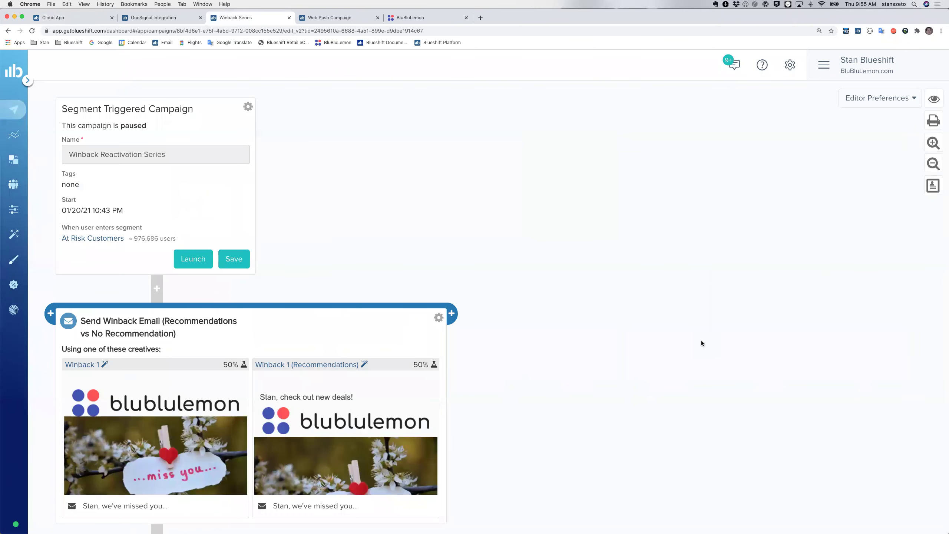
scroll(685, 286, down, 4)
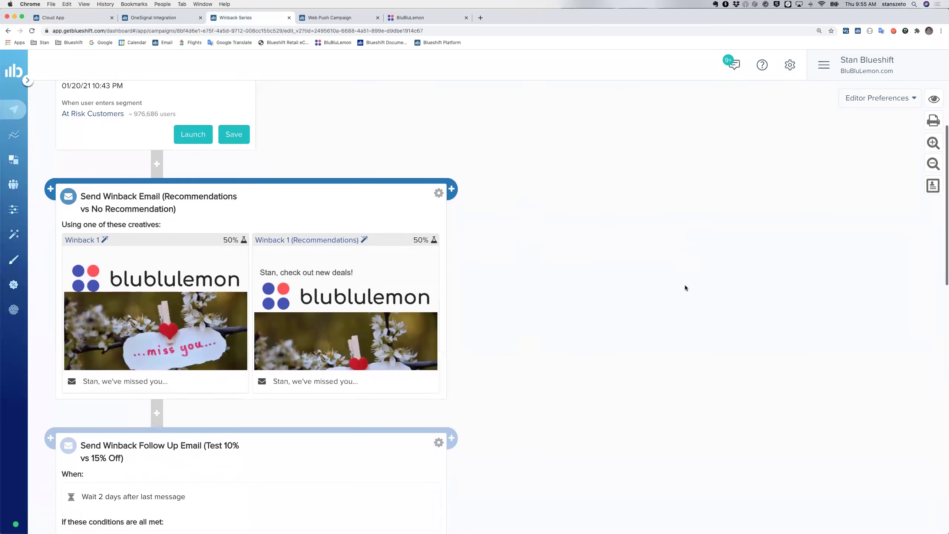
scroll(685, 285, down, 4)
scroll(685, 285, down, 3)
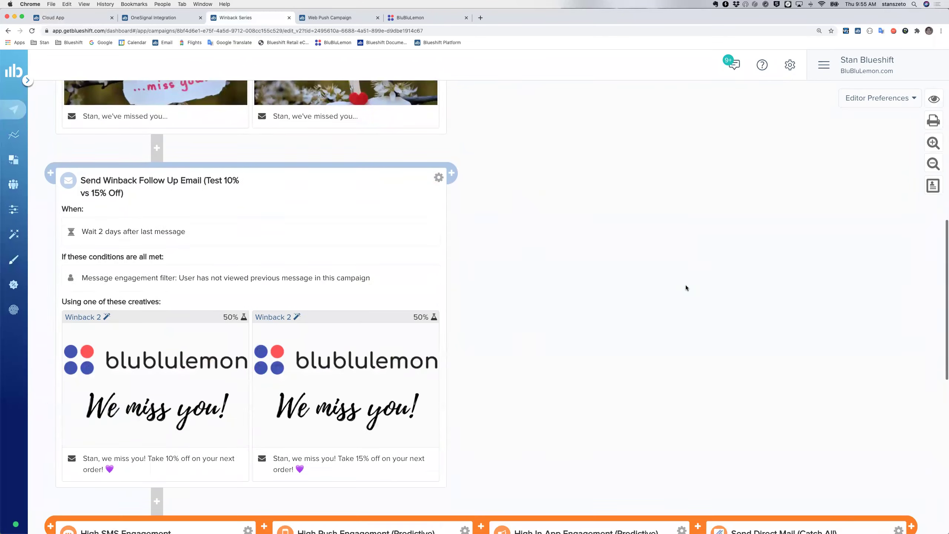
scroll(686, 284, down, 3)
scroll(685, 284, down, 3)
scroll(686, 284, down, 2)
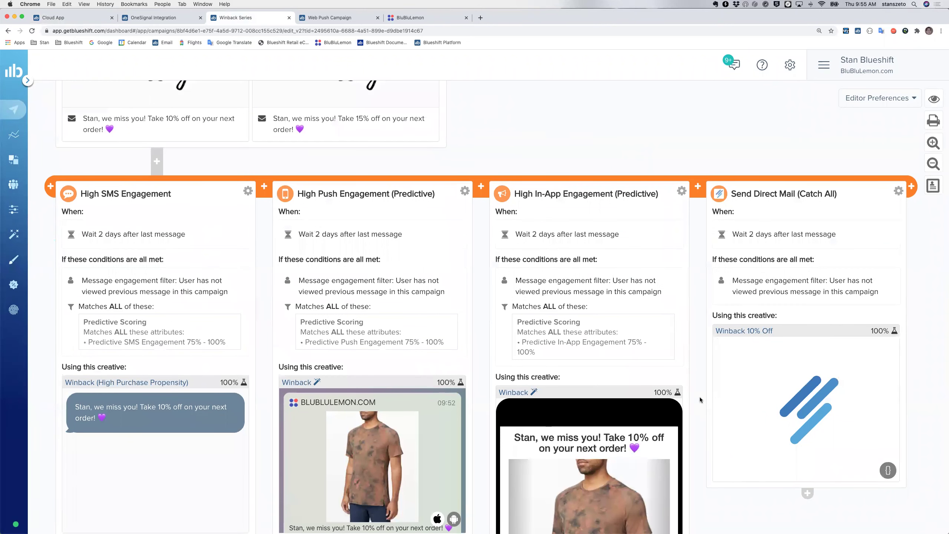
scroll(700, 399, down, 3)
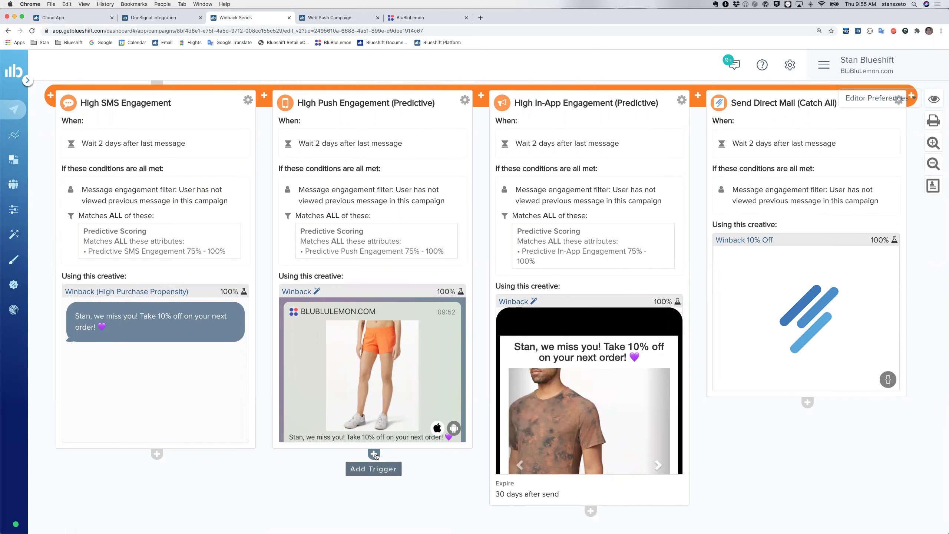
- Add a Send to OneSignal step with the Winback Web Push template under High Push Engagement
click(375, 453)
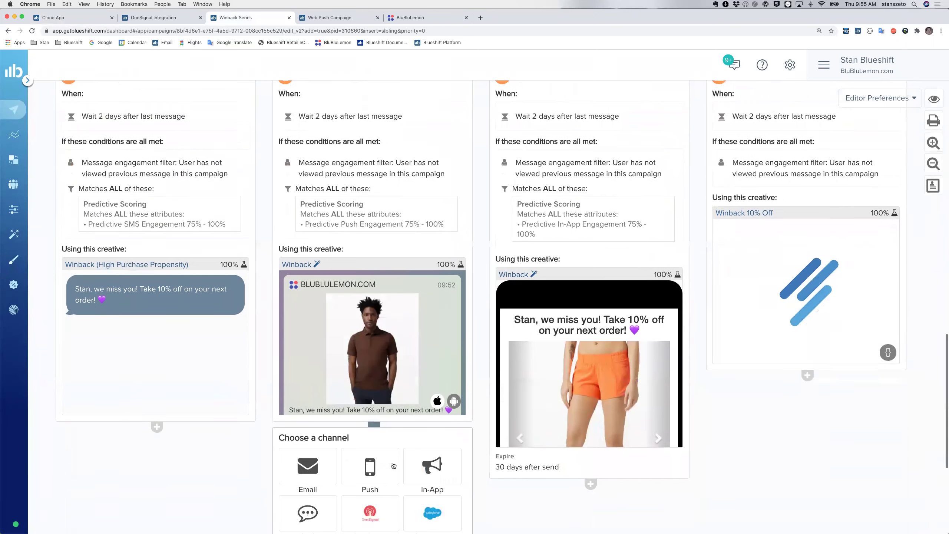
scroll(393, 465, down, 3)
click(373, 441)
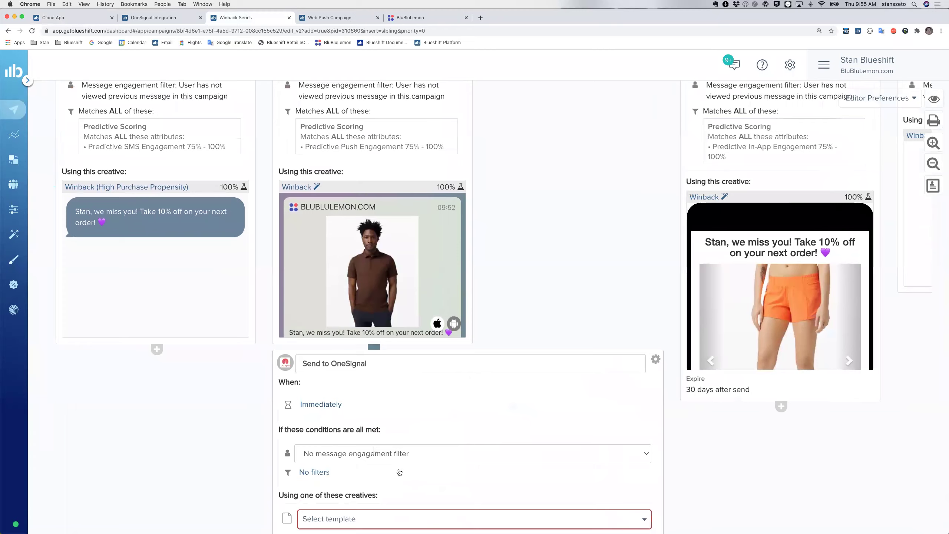
scroll(356, 438, down, 3)
click(355, 437)
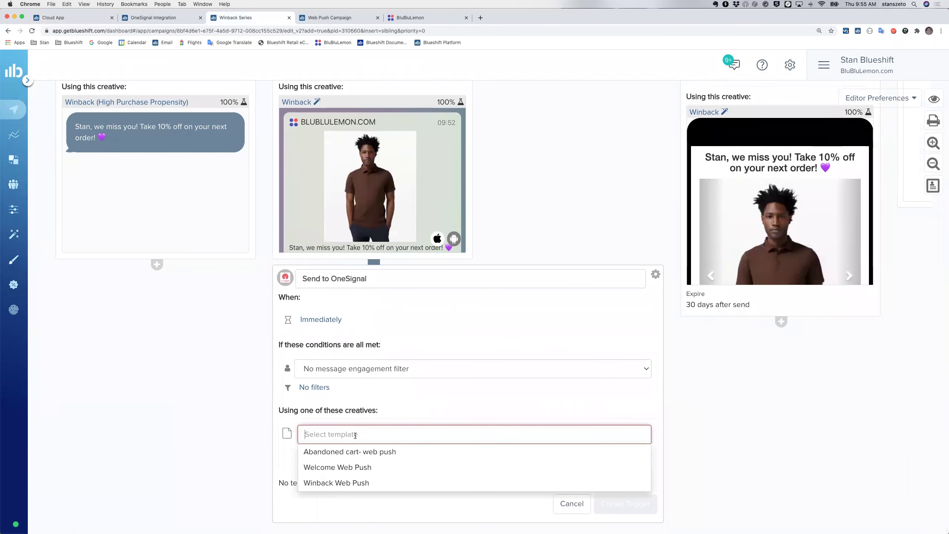
click(348, 481)
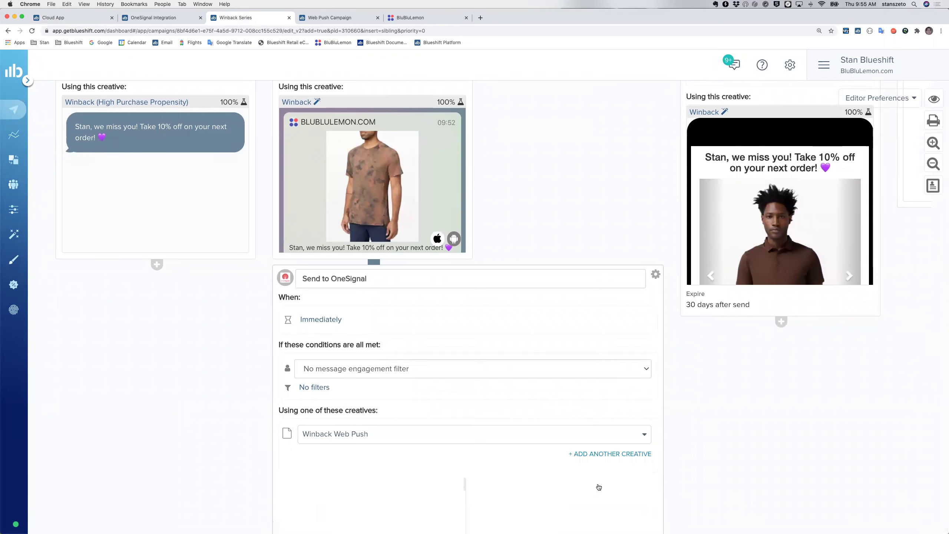
scroll(600, 487, down, 5)
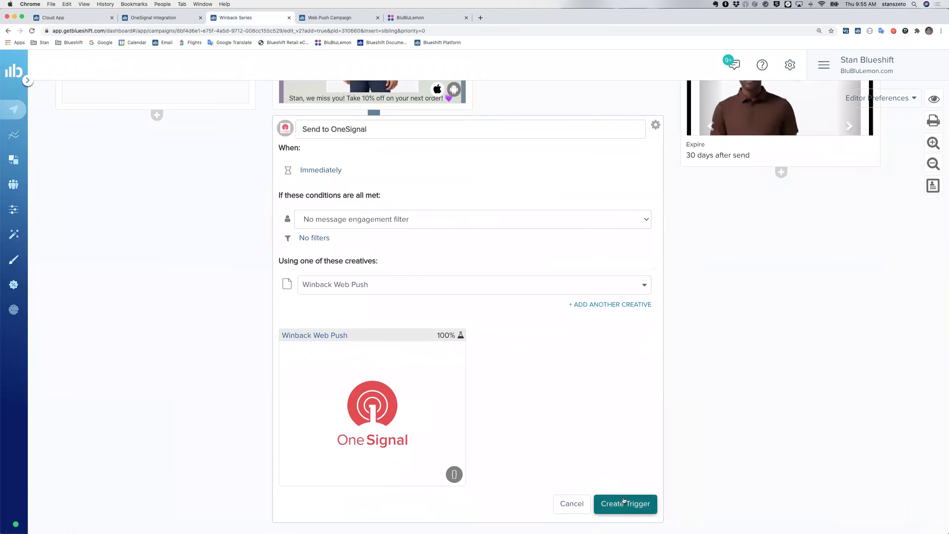
click(626, 503)
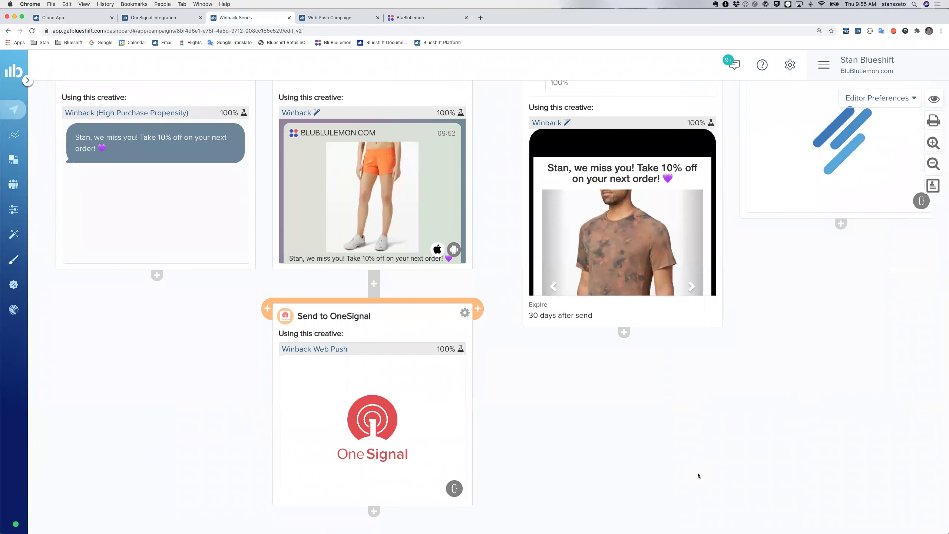
scroll(697, 472, up, 2)
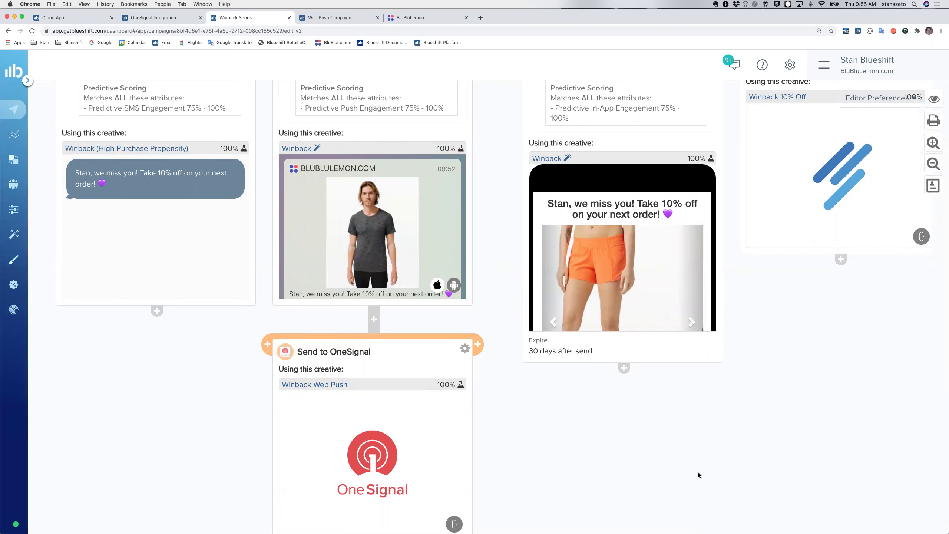
key(ctrl+Tab)
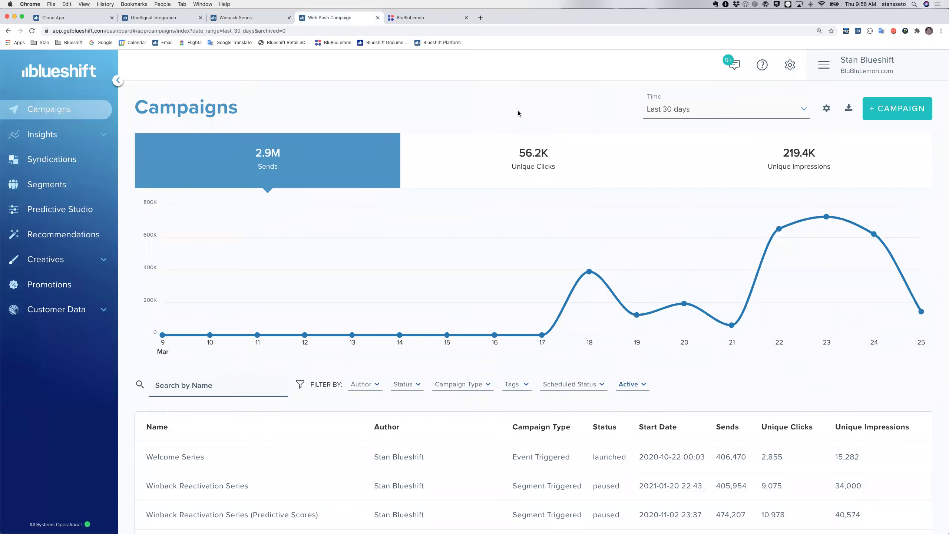
- Create a segment-triggered campaign draft named 'Simple Web Push Campaign'
click(916, 109)
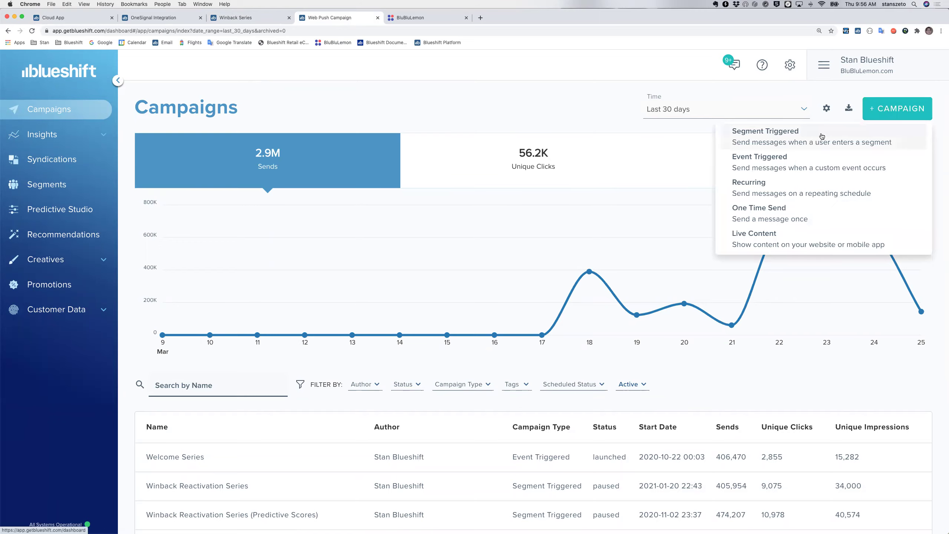
click(812, 136)
click(530, 139)
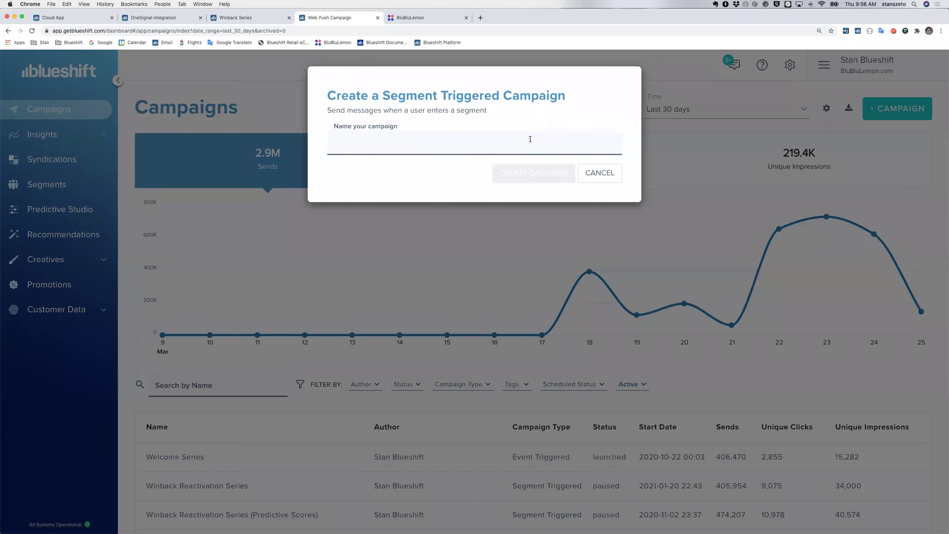
text(Simple Web Push Campaign)
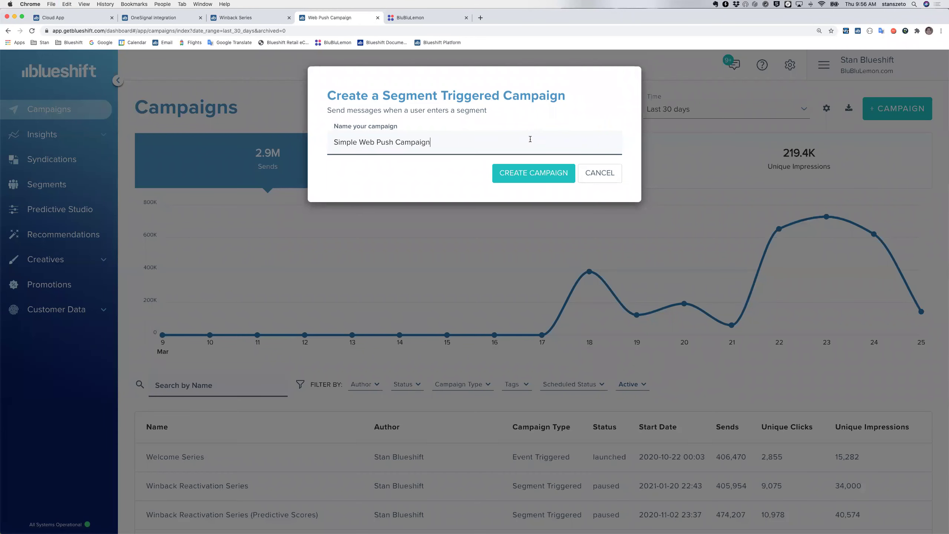
click(533, 173)
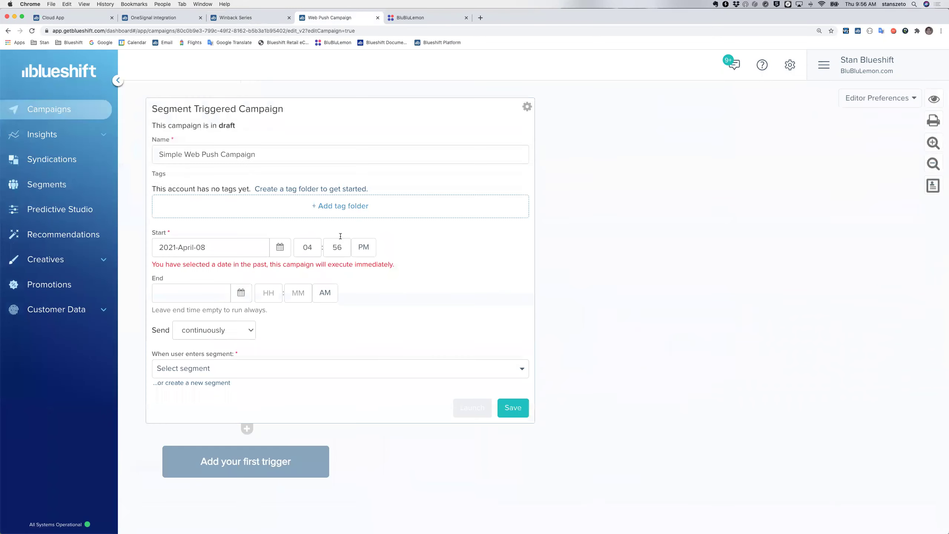
- Target the At Risk Customers segment and save the campaign settings
click(316, 368)
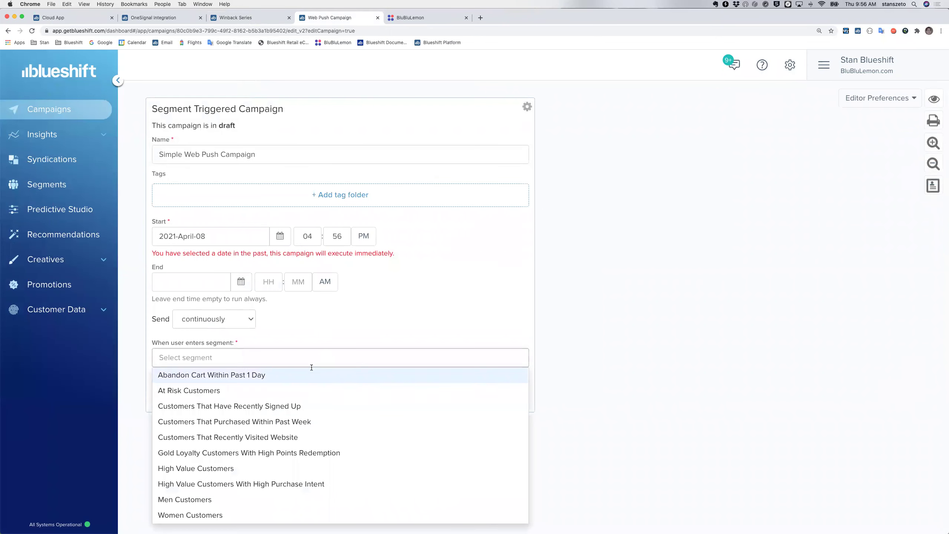
click(305, 391)
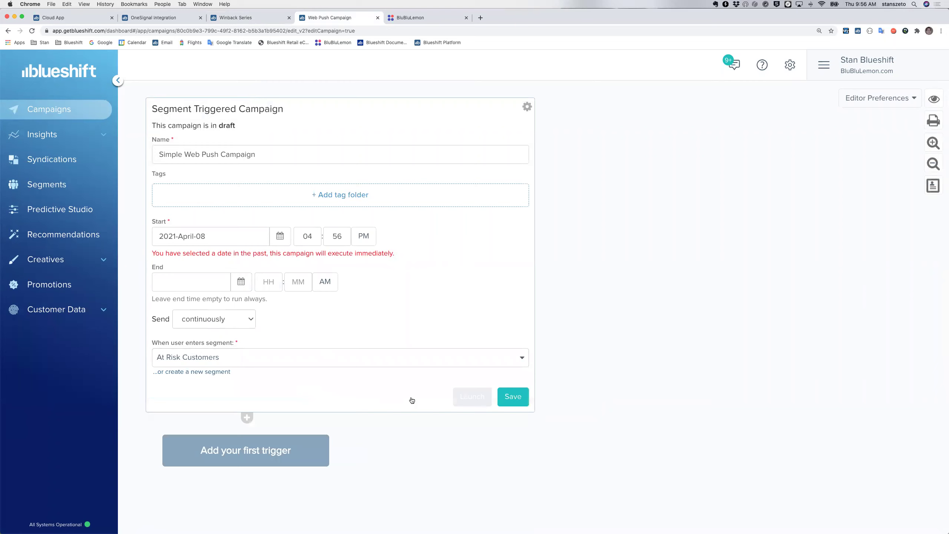
click(513, 397)
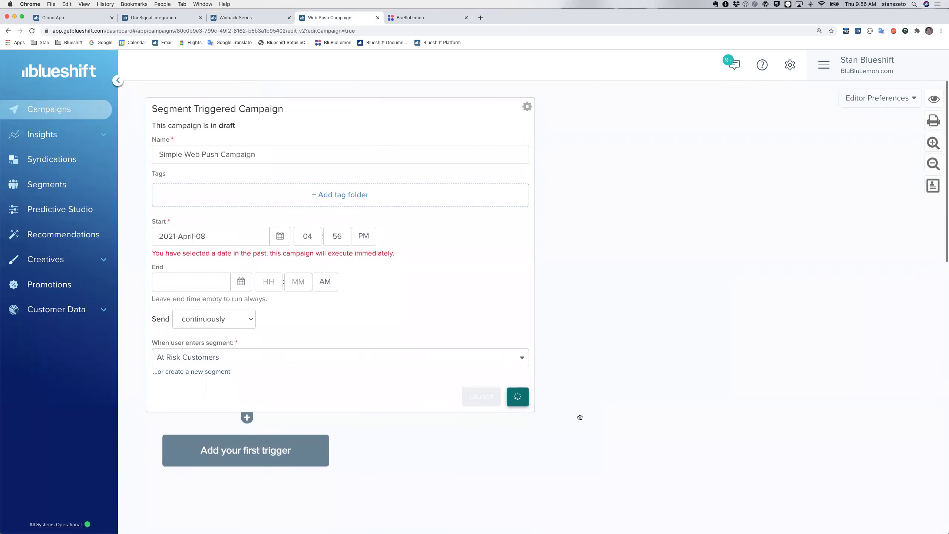
scroll(580, 417, down, 3)
- Add a OneSignal first trigger using the Winback Web Push creative
click(246, 381)
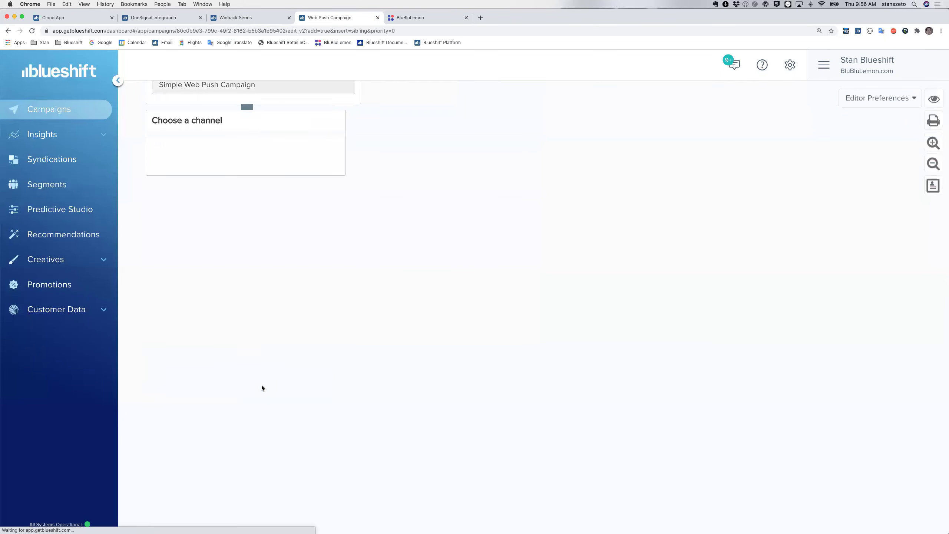
click(243, 297)
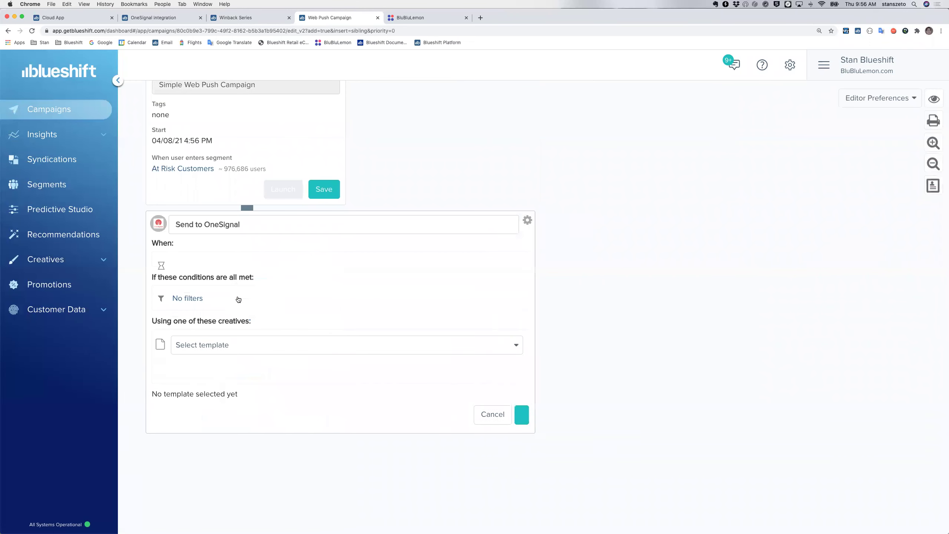
click(245, 358)
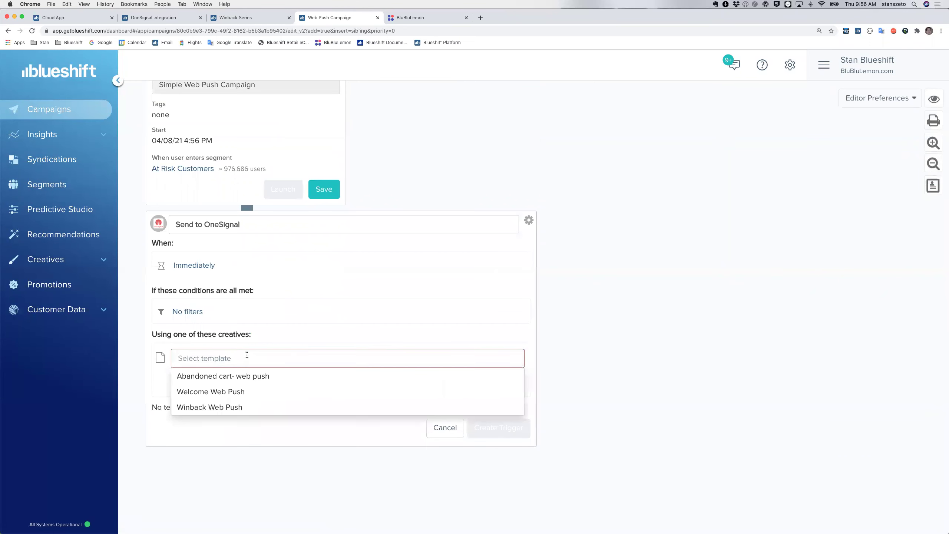
click(243, 406)
scroll(467, 445, down, 3)
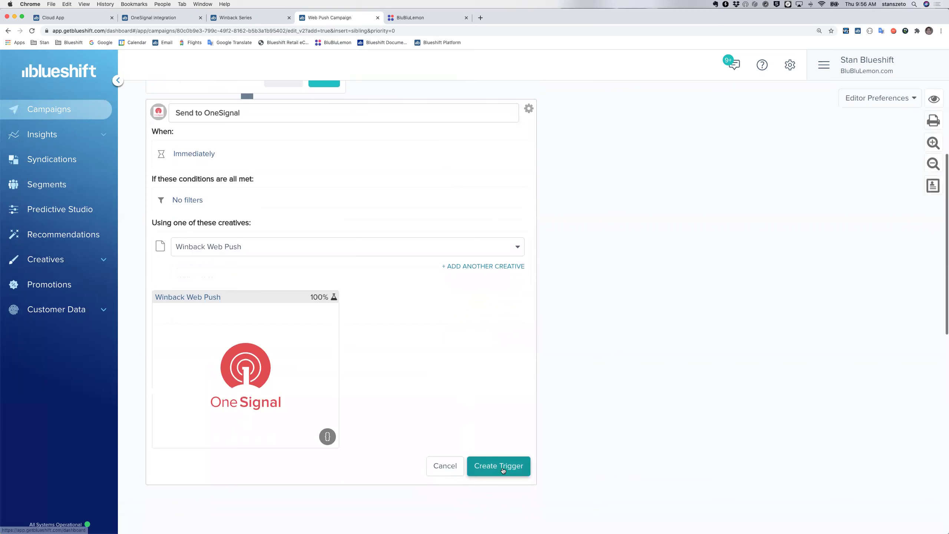
click(498, 466)
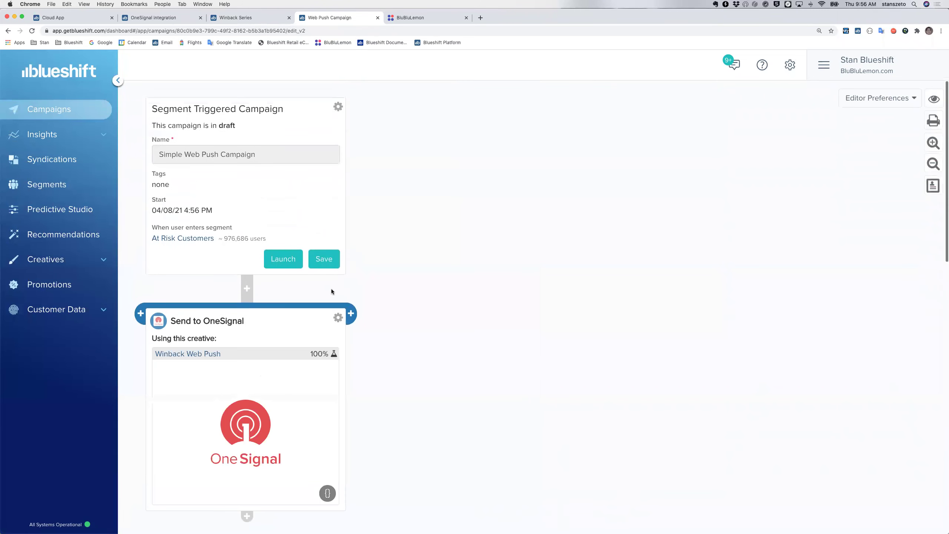
- Save and launch Simple Web Push Campaign, confirming the launch
click(324, 258)
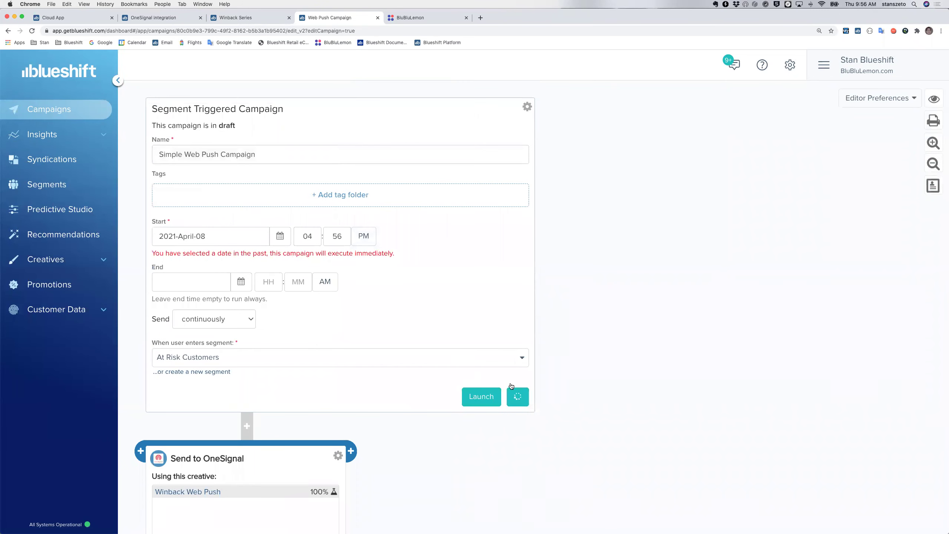
click(282, 258)
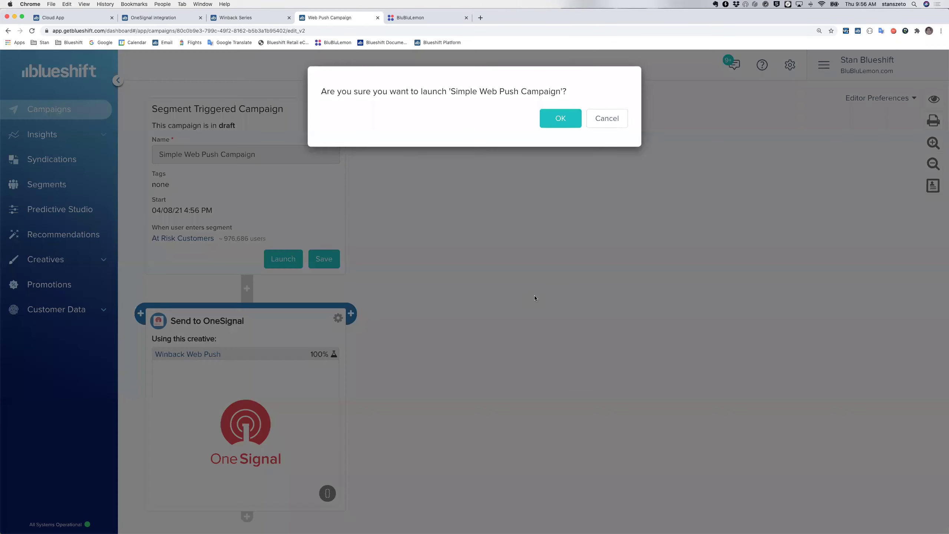
click(560, 118)
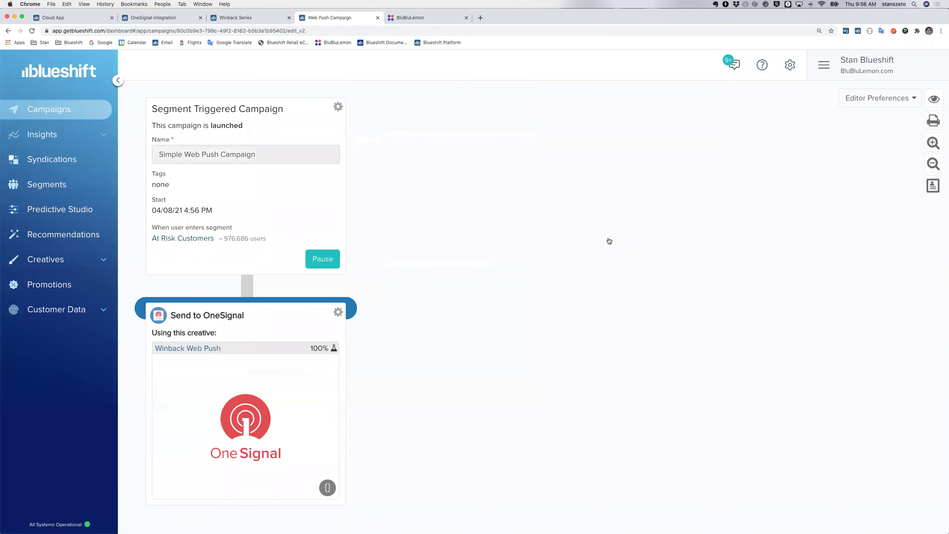
- Switch to the BluBluLemon store tab, where a push notification request is showing
key(ctrl+Tab)
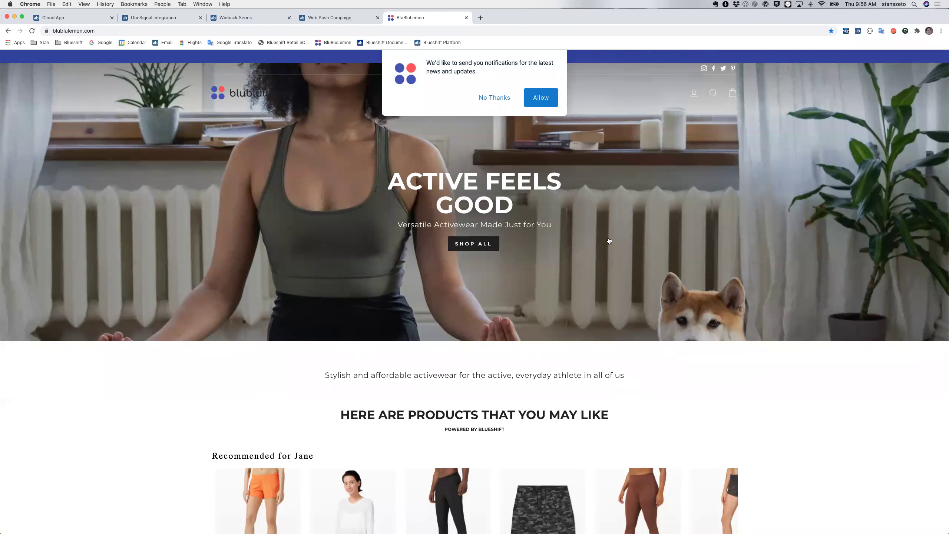